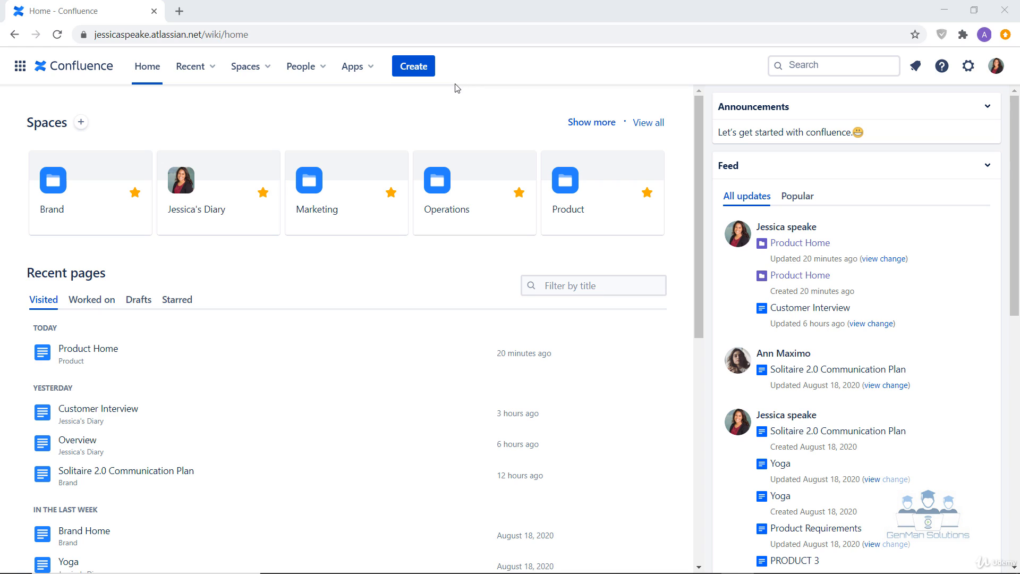
Step: Start a new page in the Product space from the Blank page template
left_click(422, 75)
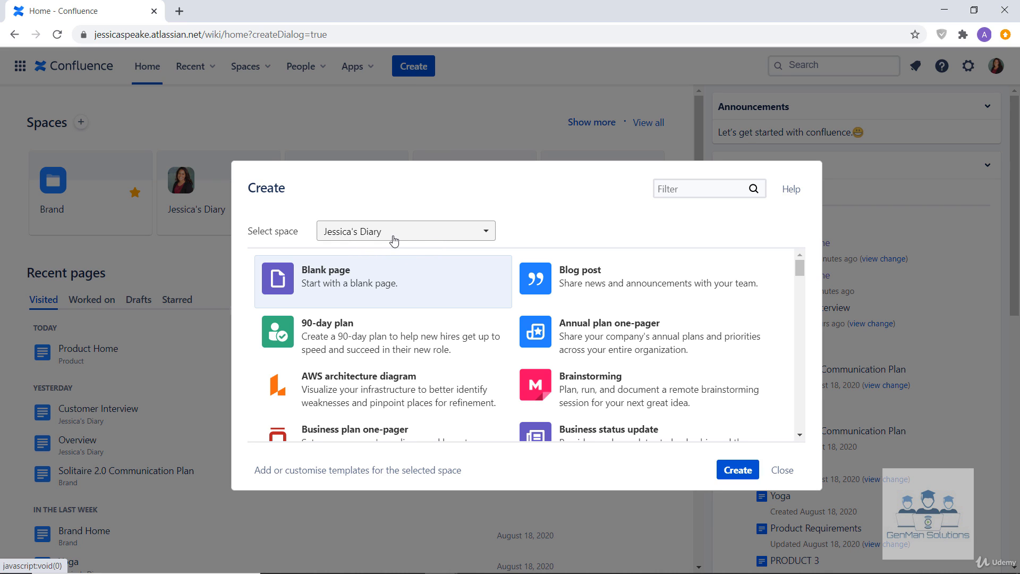
left_click(447, 240)
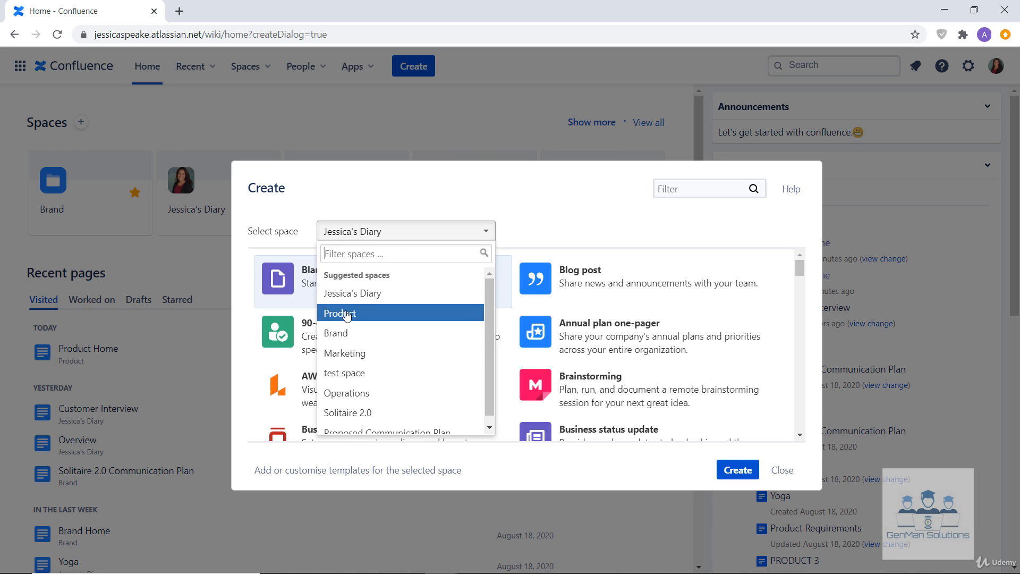
left_click(348, 316)
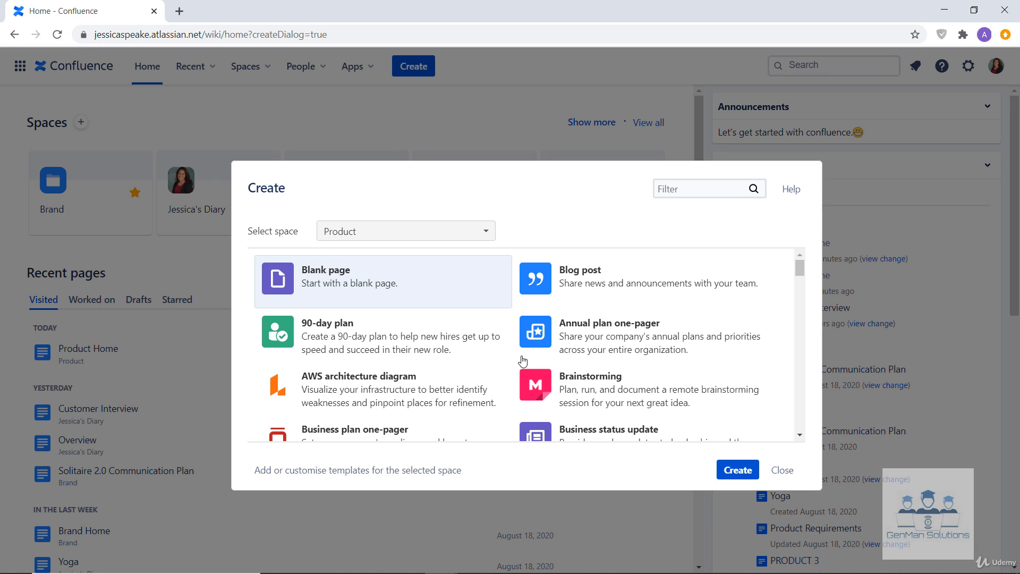
left_click(738, 469)
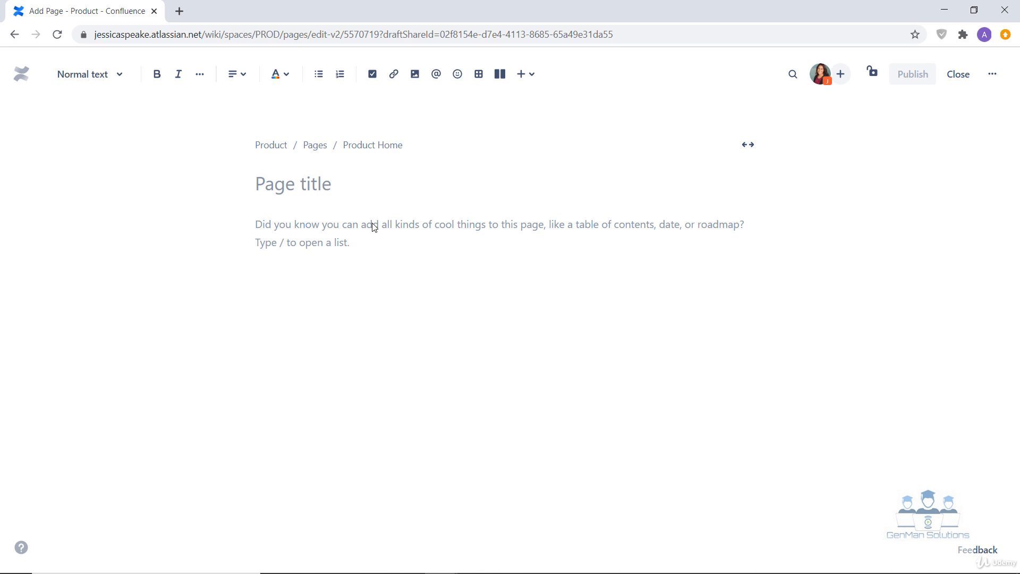
Step: Title the new page "Development Team" and publish it
left_click(308, 183)
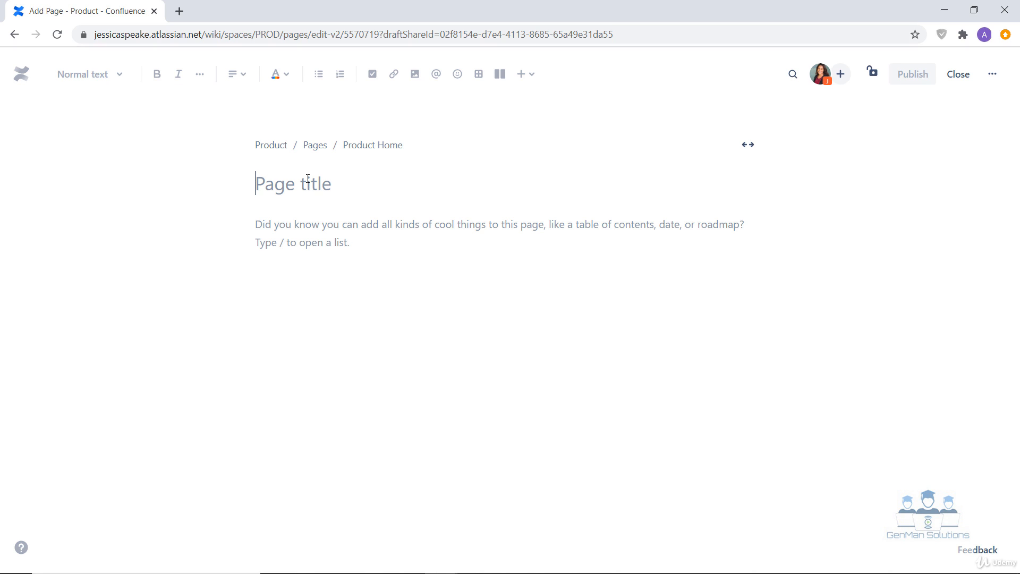
type("Develop")
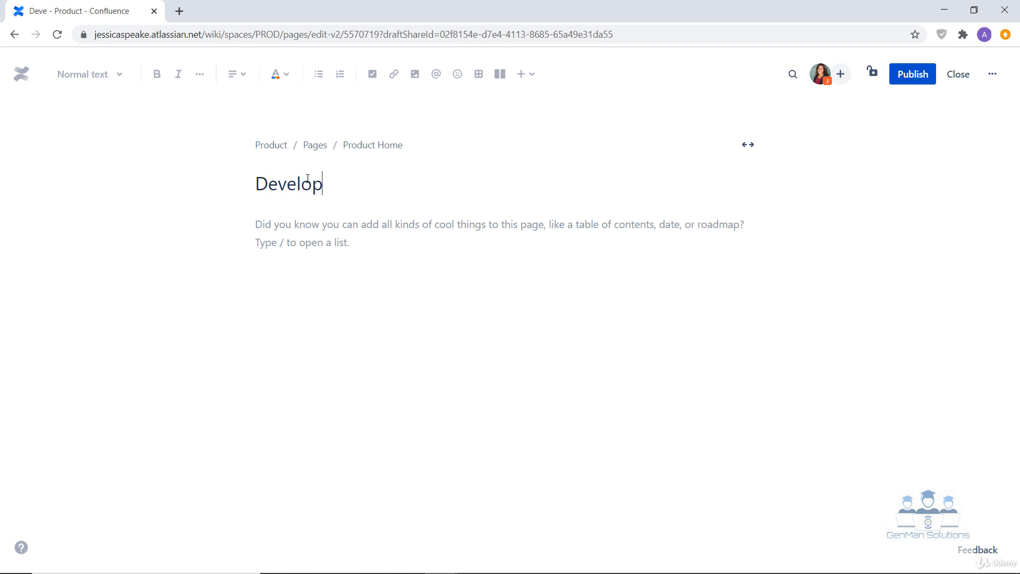
type("ment")
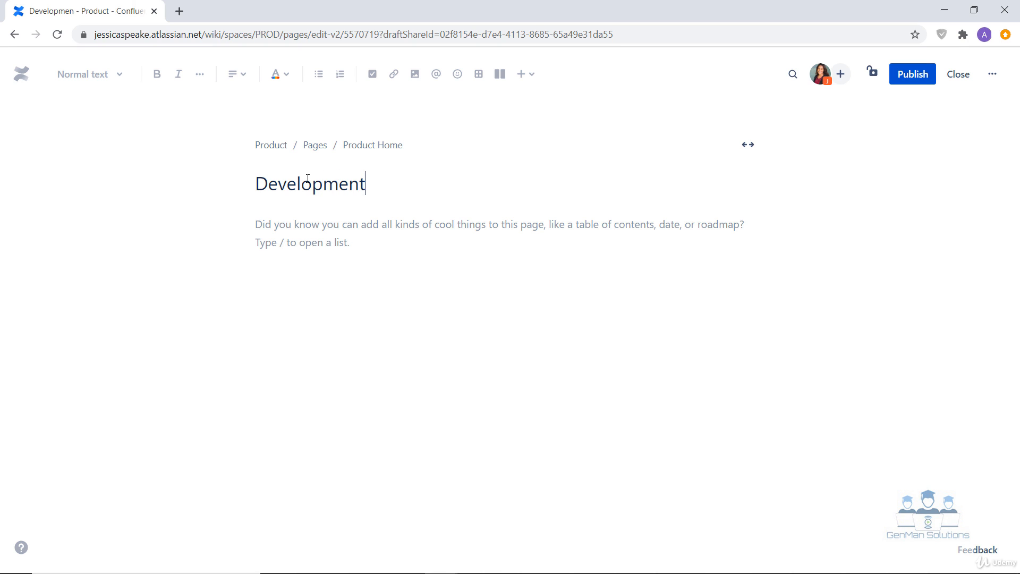
type(" Team")
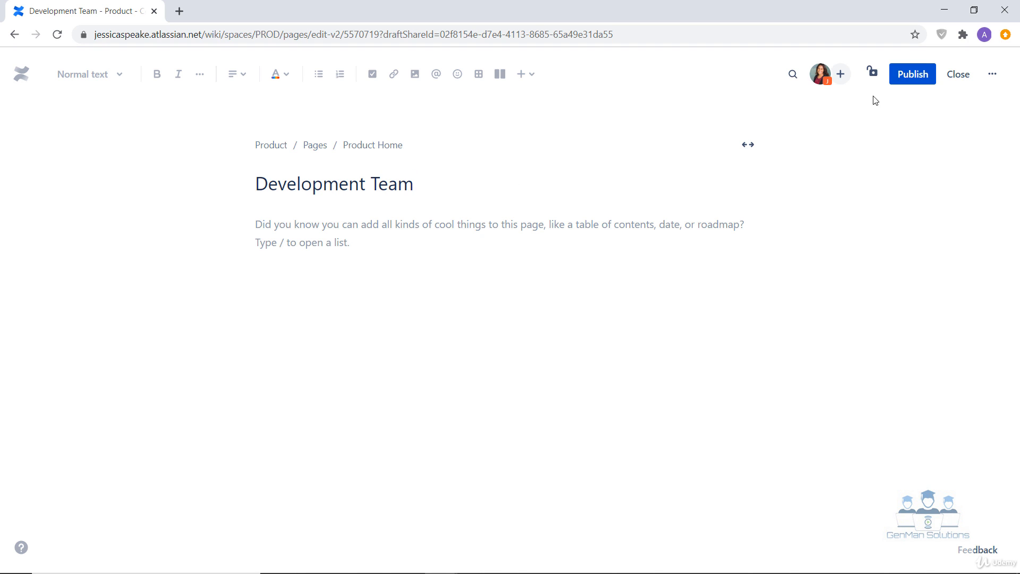
left_click(921, 75)
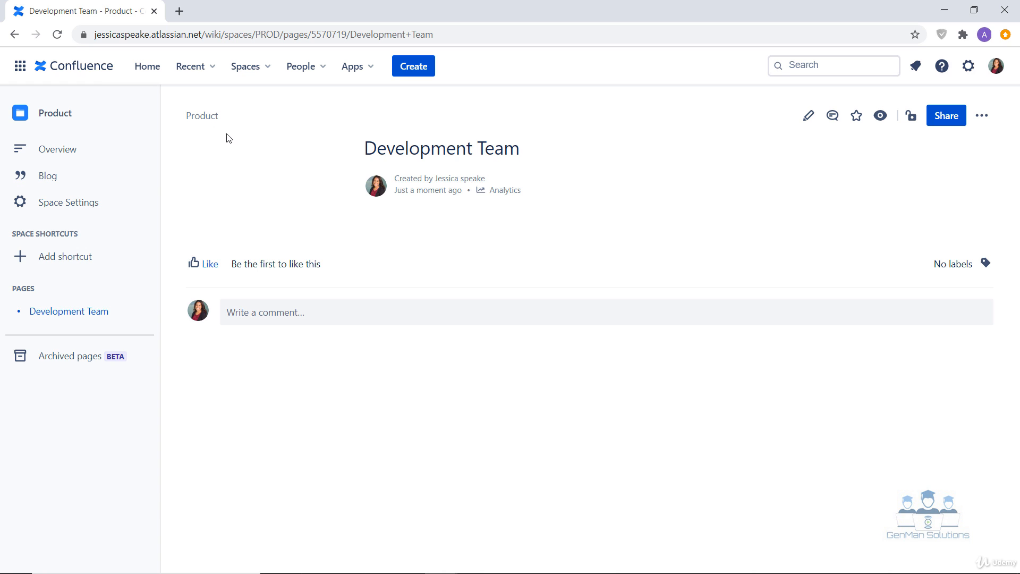
Step: Create and publish a blank child page titled "Application Managers" under the Development Team page
left_click(424, 77)
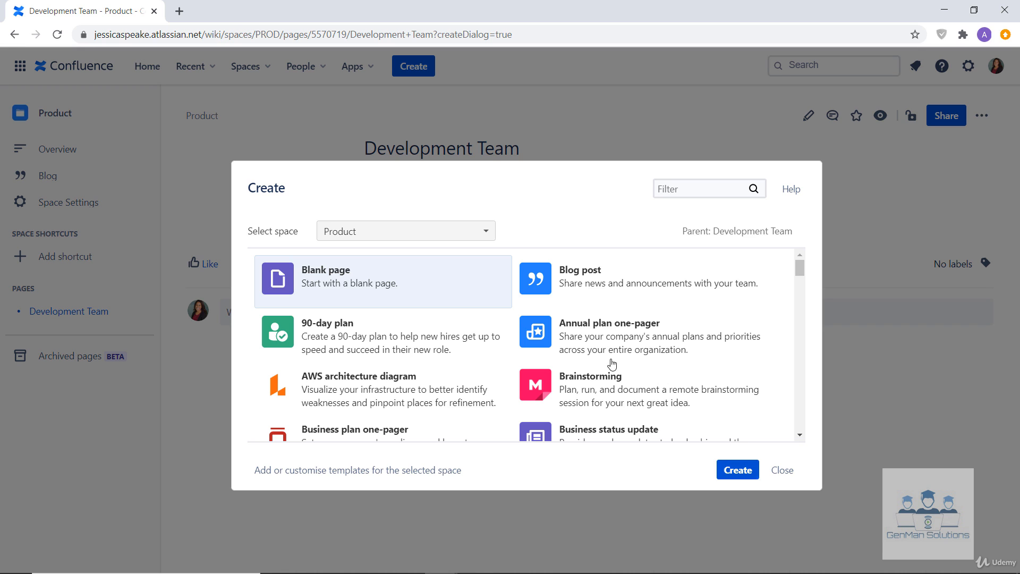
left_click(755, 476)
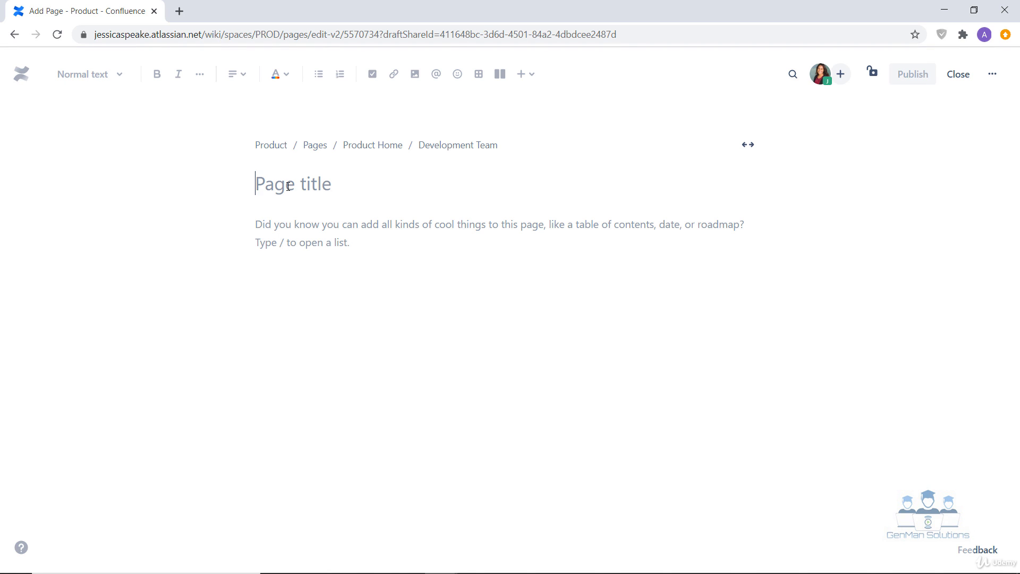
type("Application Managers")
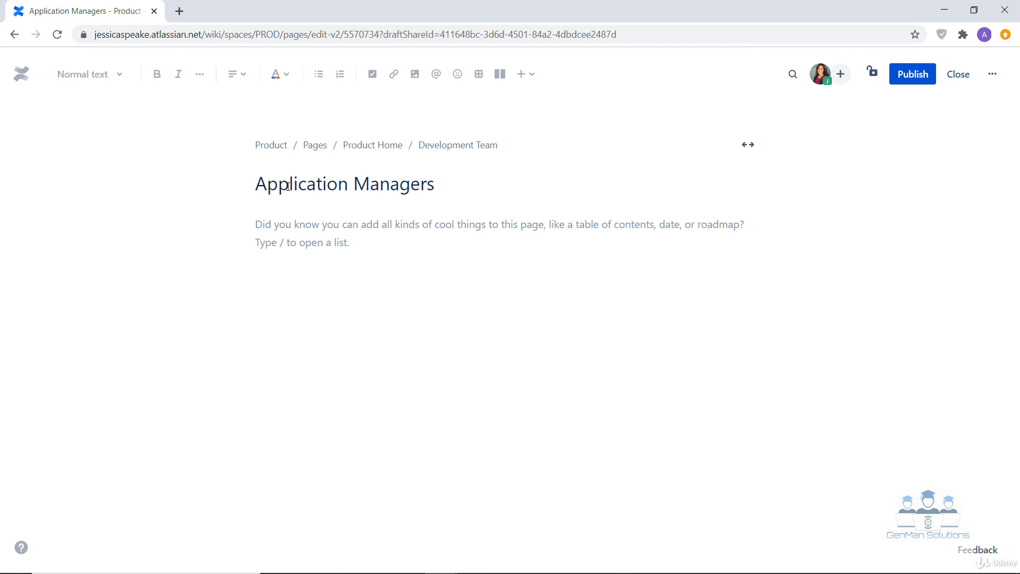
left_click(923, 78)
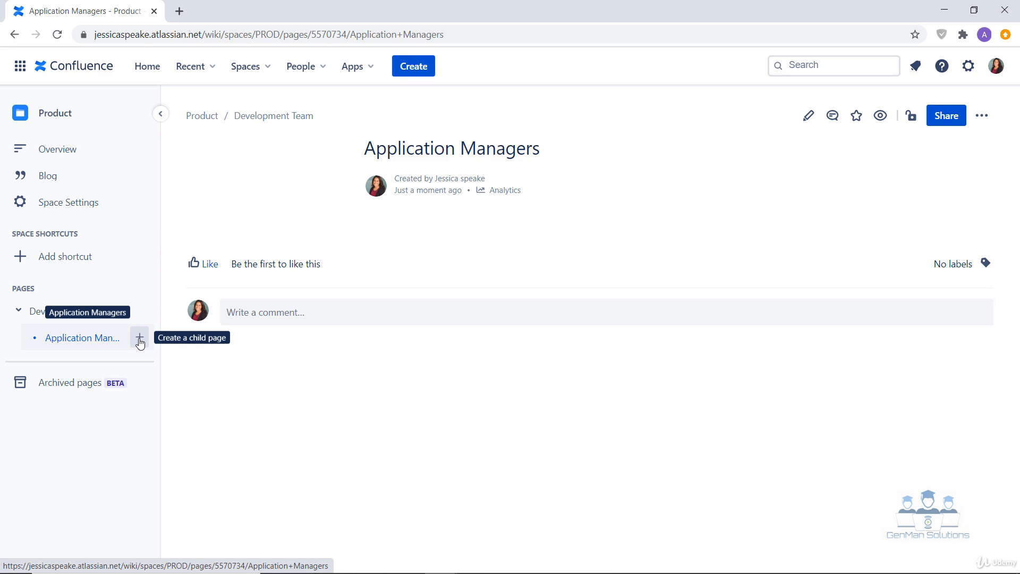
Step: Create and publish a blank child page titled "Team 1" under Application Managers
left_click(139, 339)
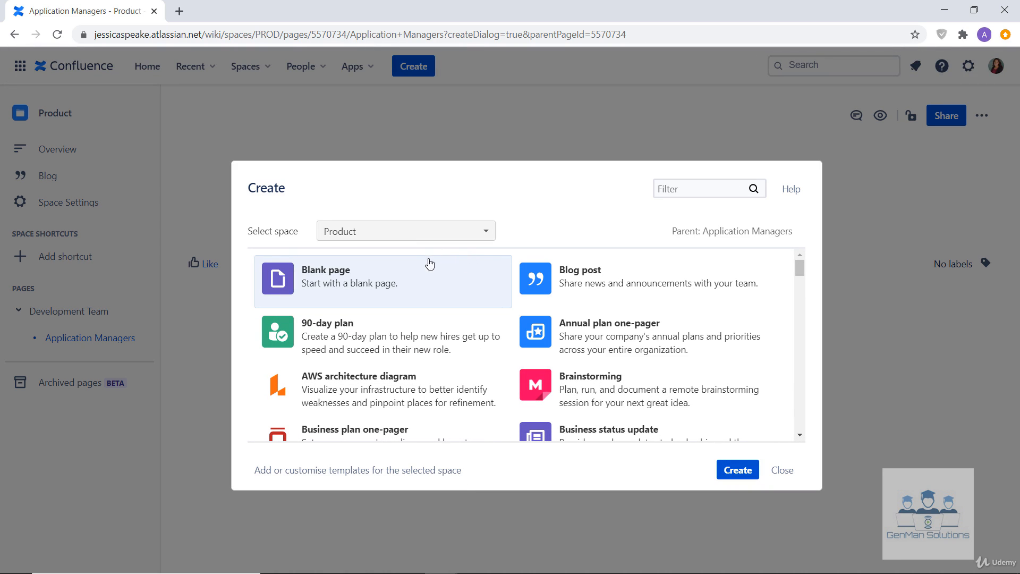
left_click(724, 472)
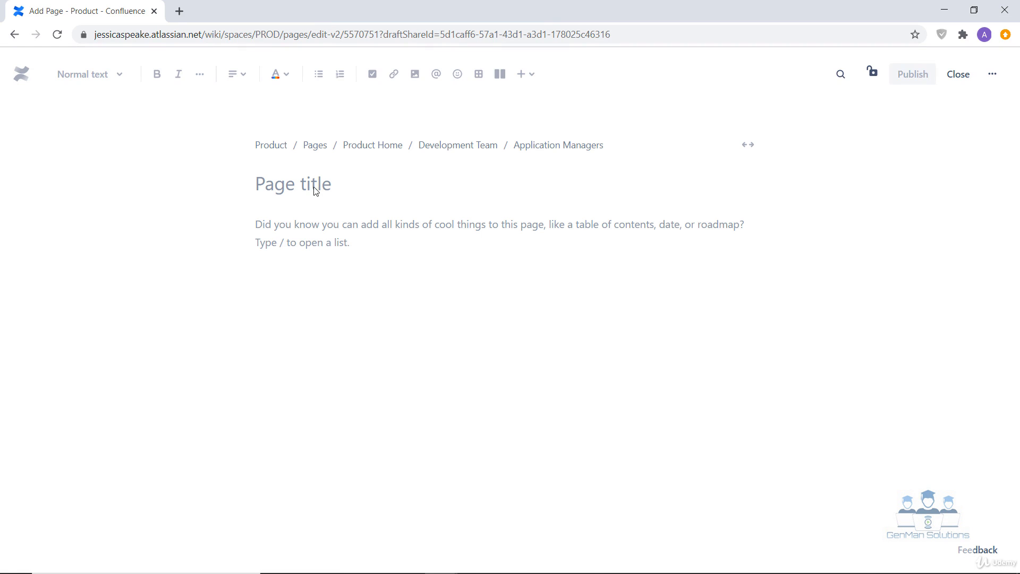
type("Team 1")
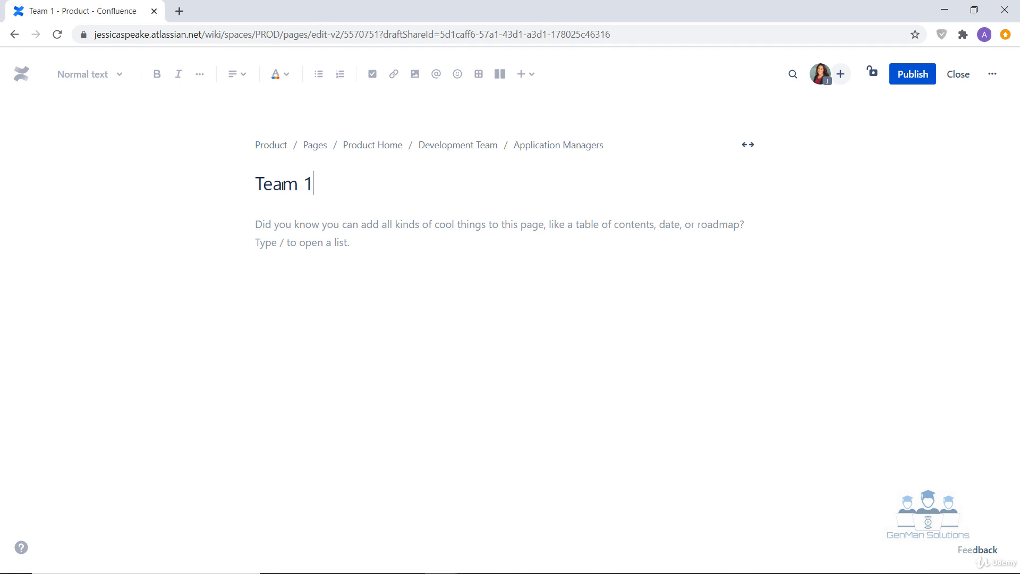
left_click(917, 77)
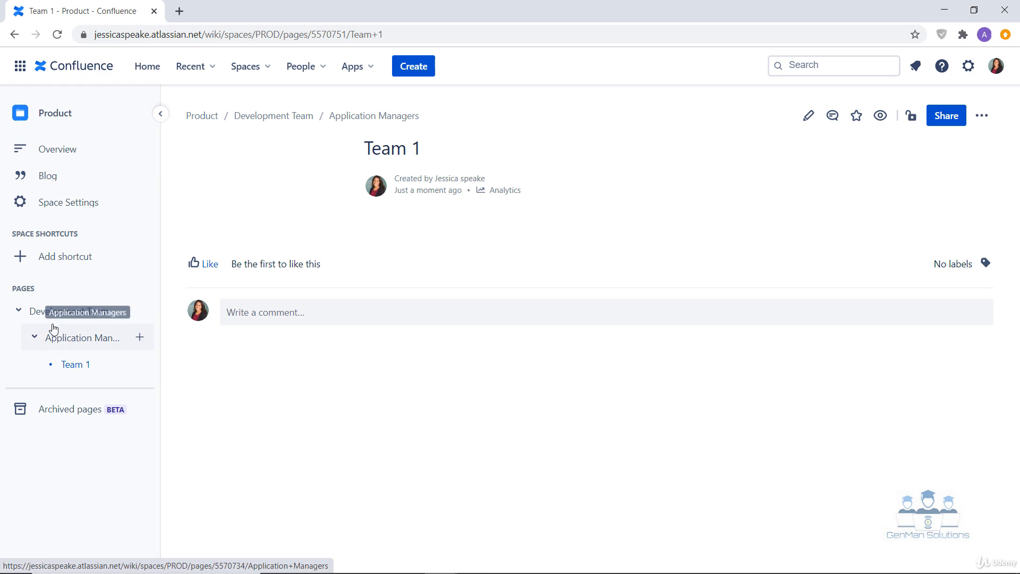
Step: Open the Development Team page, view it in the editor, and close the editor without making changes
left_click(36, 339)
left_click(36, 339)
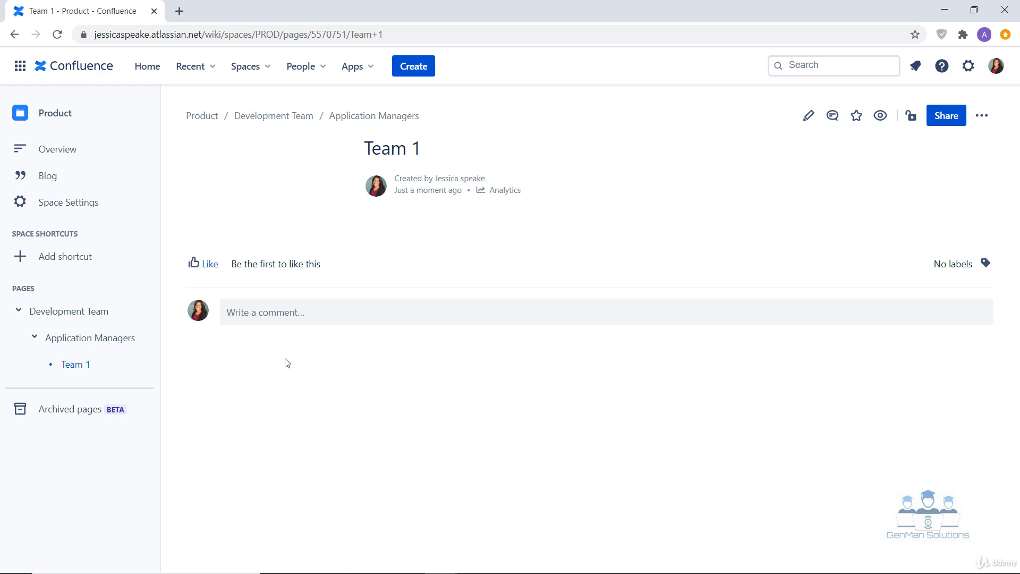
left_click(115, 311)
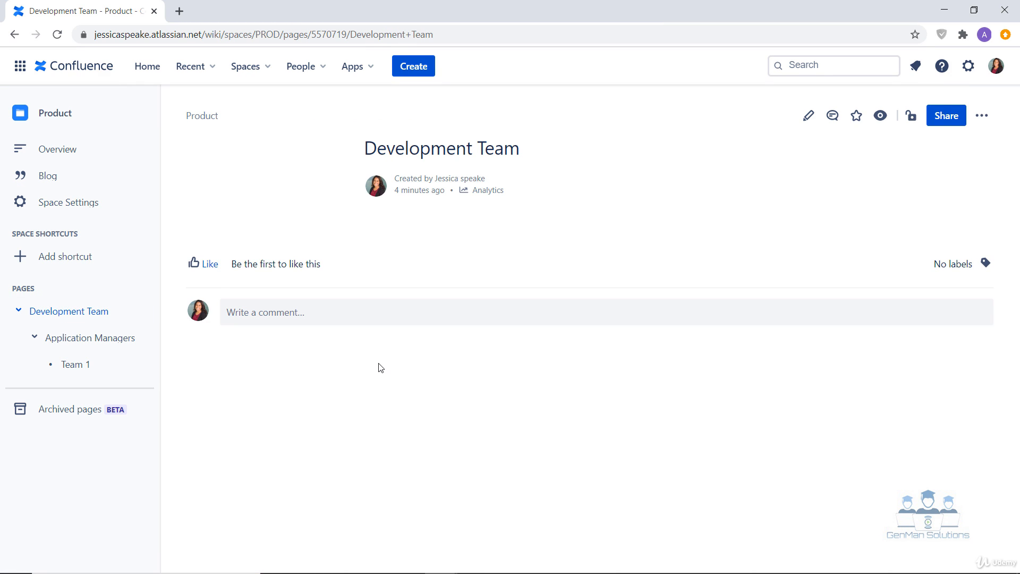
left_click(809, 116)
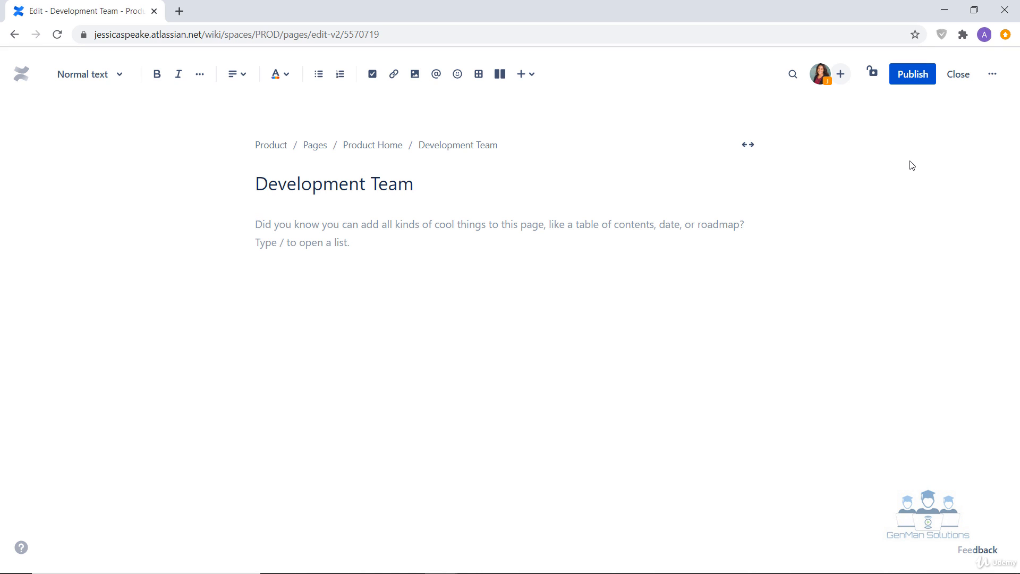
left_click(959, 74)
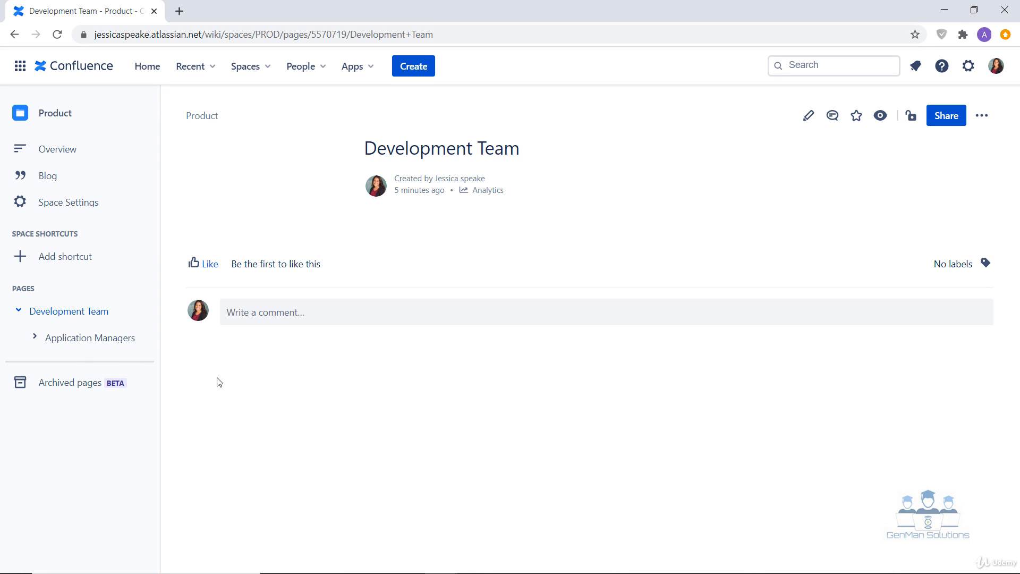
Step: Move the Team 1 page directly under Development Team and nest it back under Application Managers
left_click(37, 339)
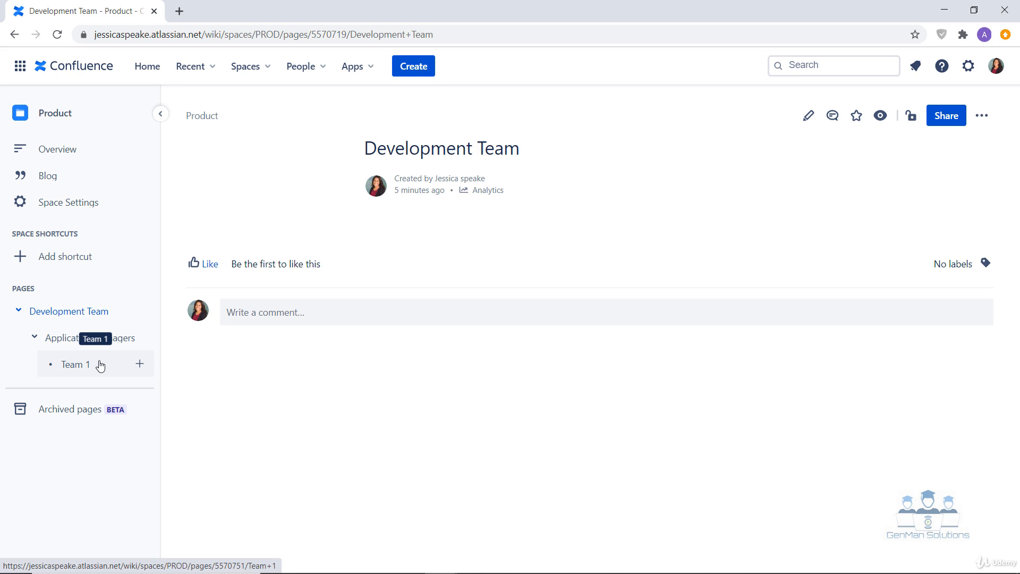
left_click_drag(100, 366, 94, 318)
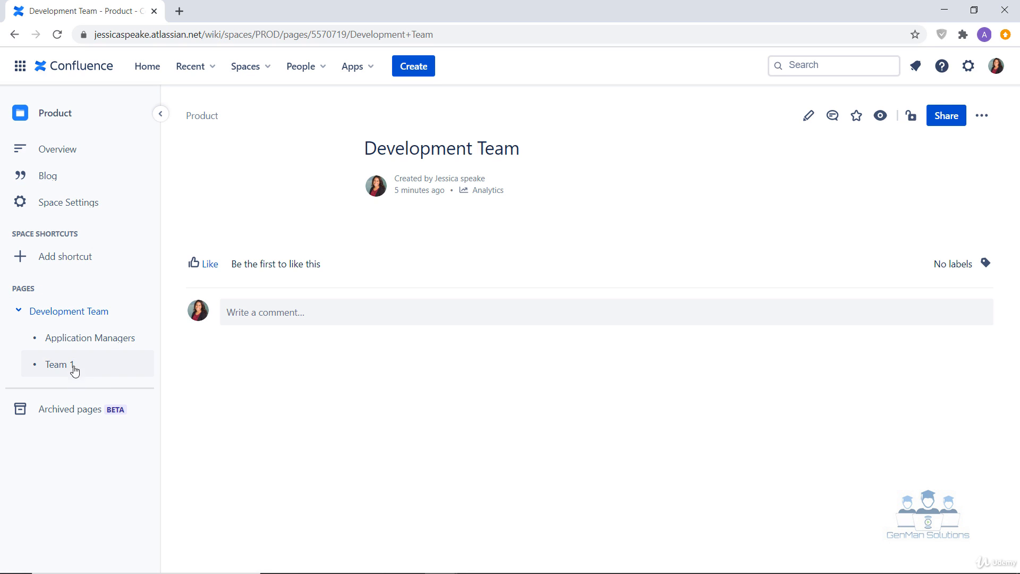
left_click_drag(67, 366, 96, 340)
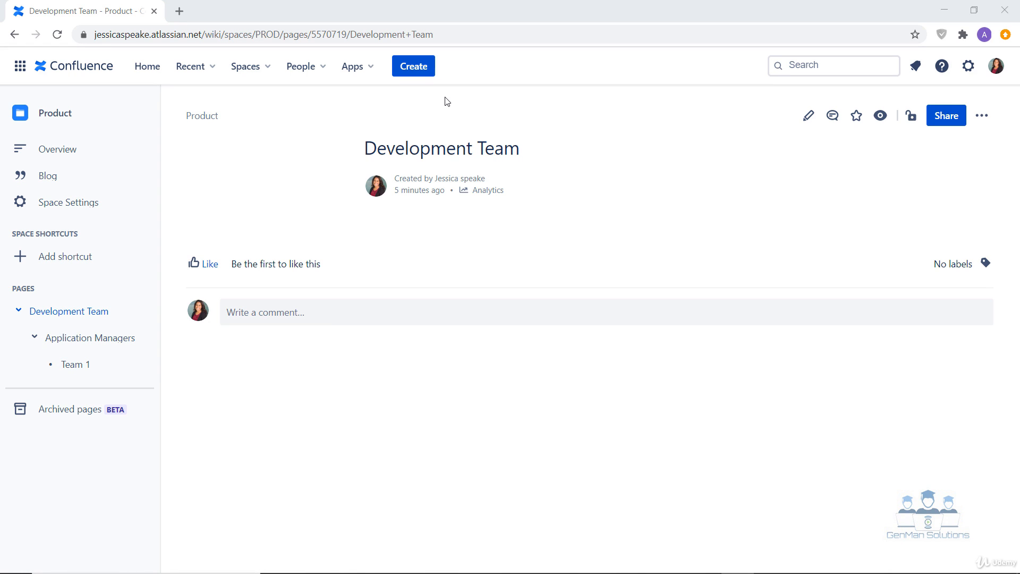
Step: Start a new blog post in the Product space from the Blog post template
left_click(425, 77)
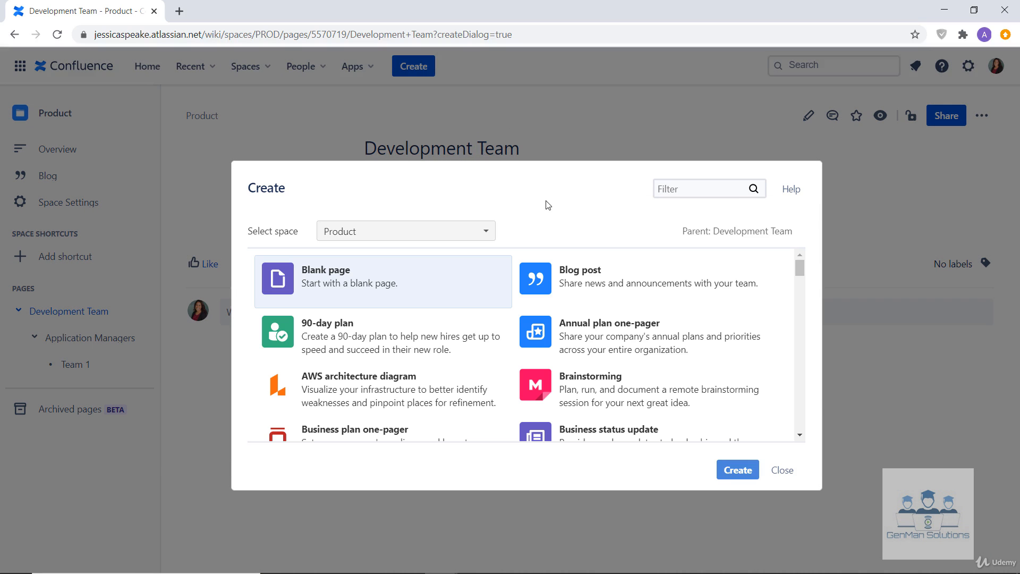
left_click(554, 277)
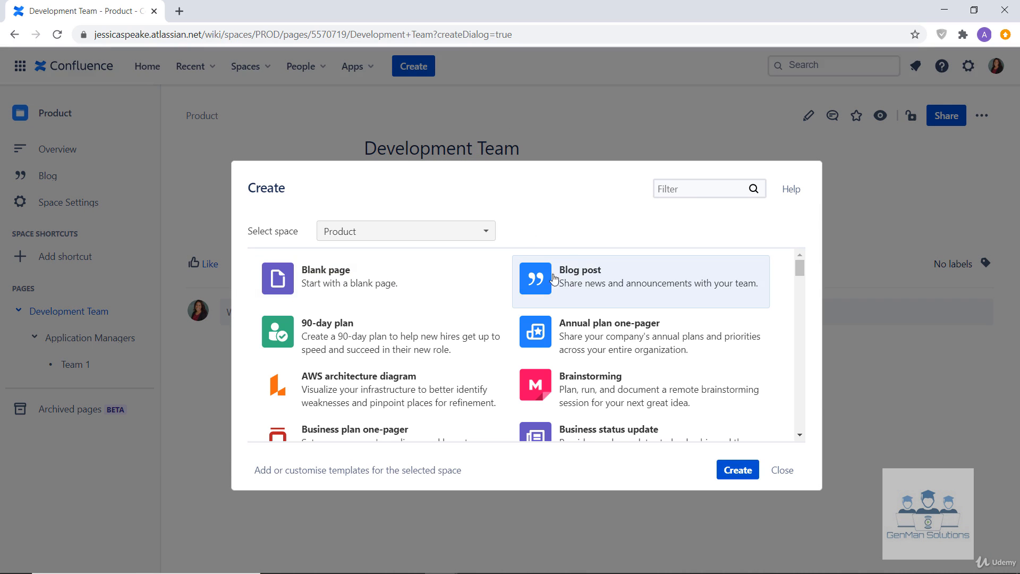
left_click(739, 470)
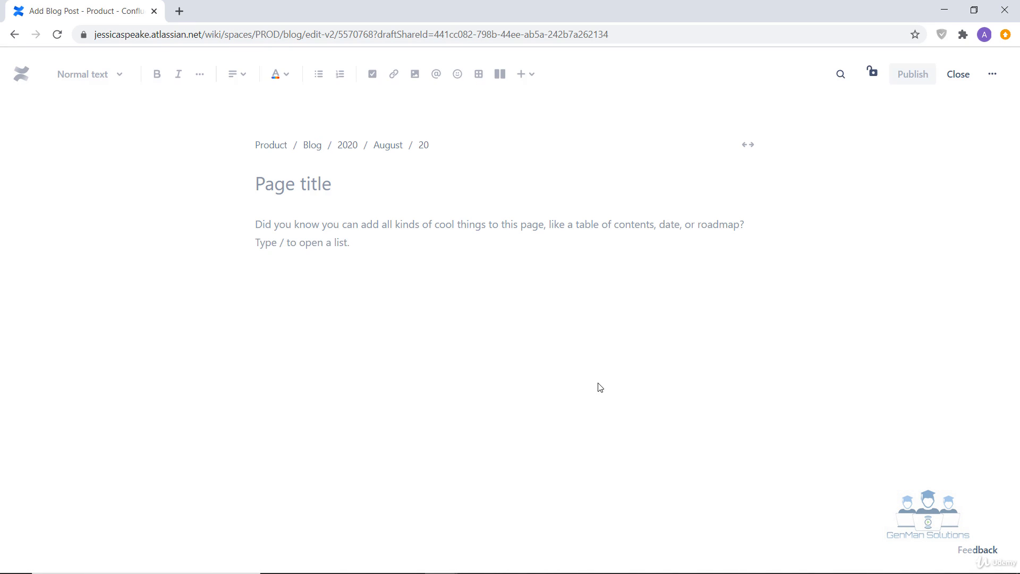
Step: Title the blog post "My first blogpost" and publish it
left_click(328, 184)
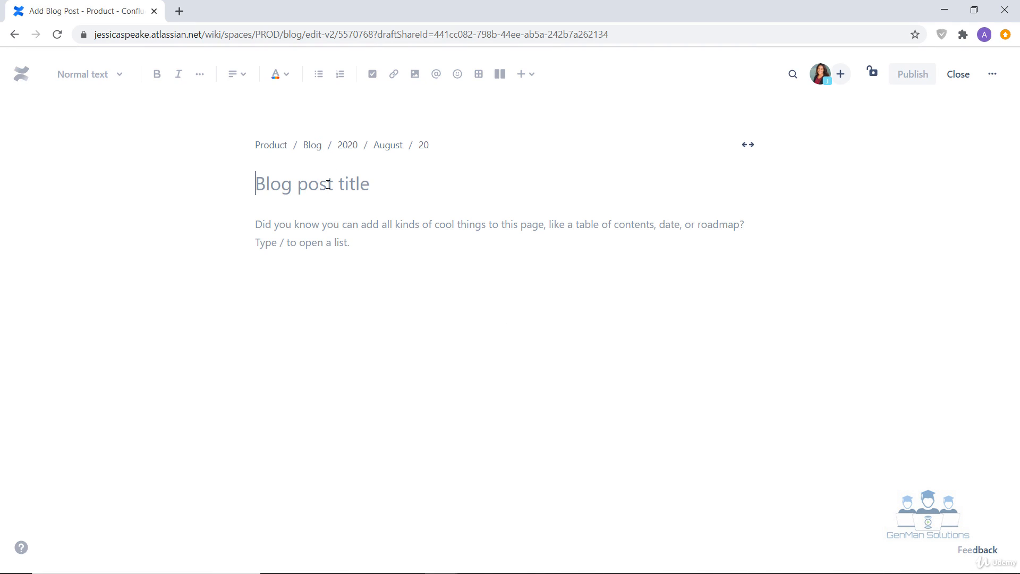
type("My ")
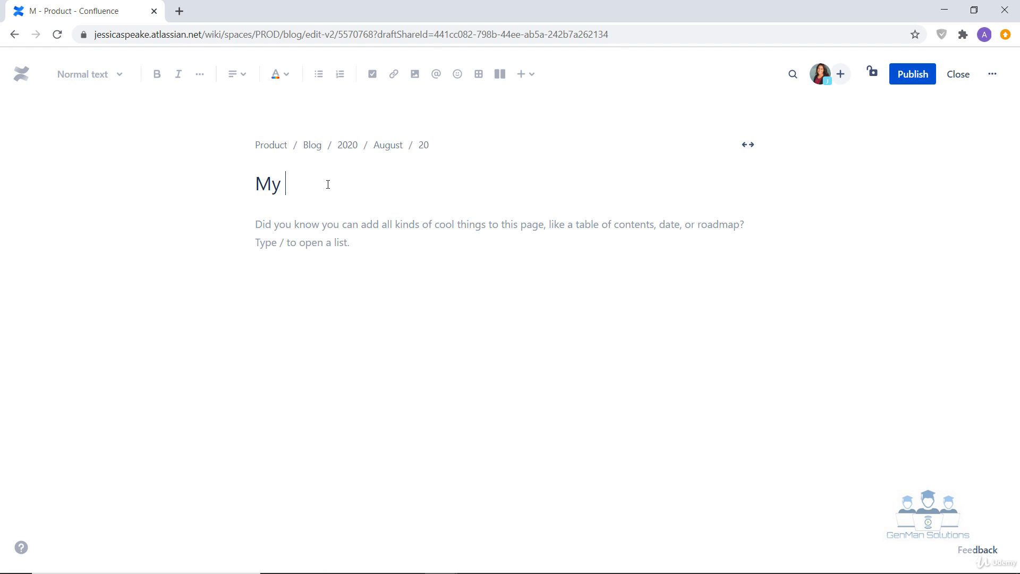
type("first bl")
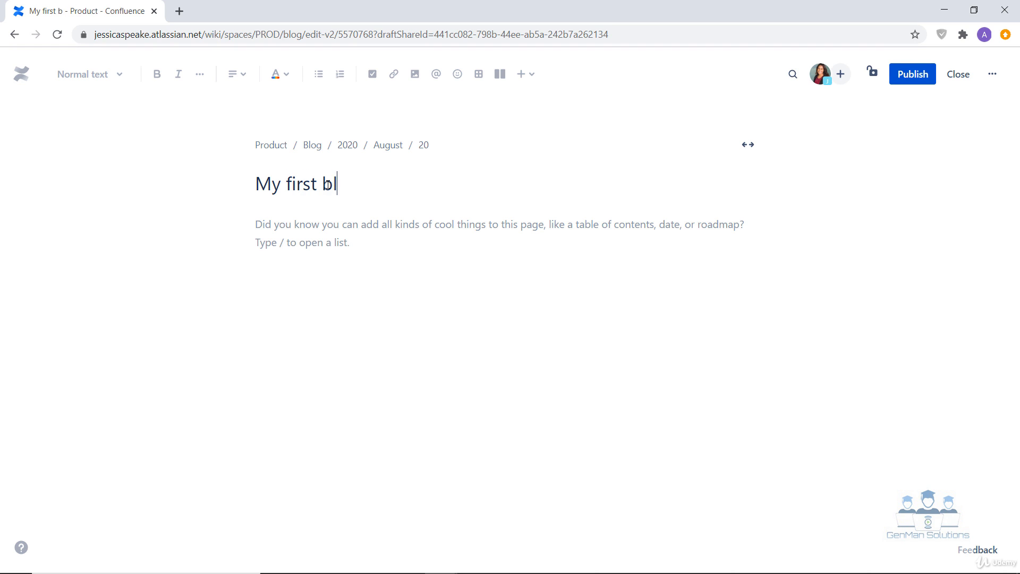
type("ogpost")
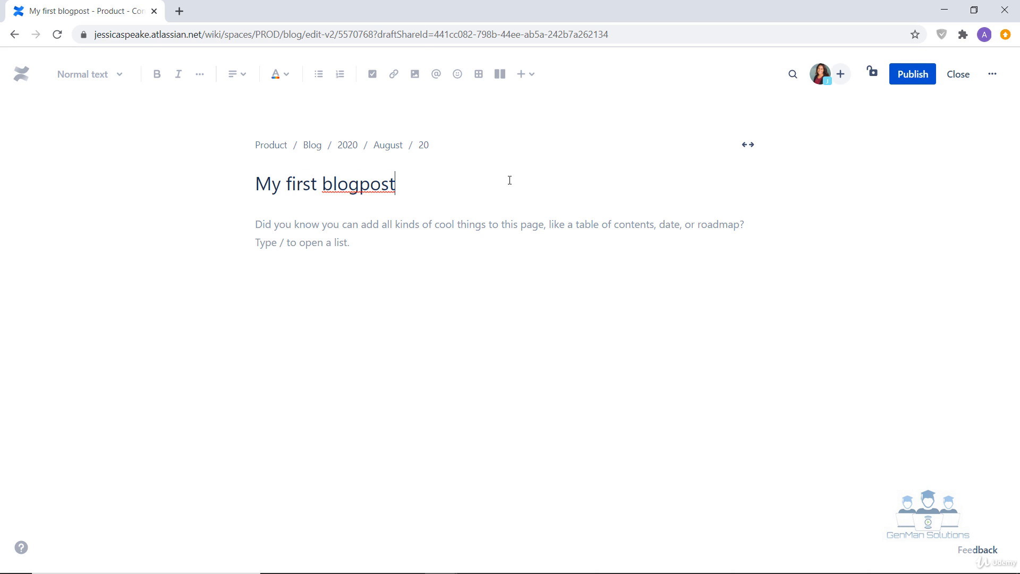
left_click(925, 82)
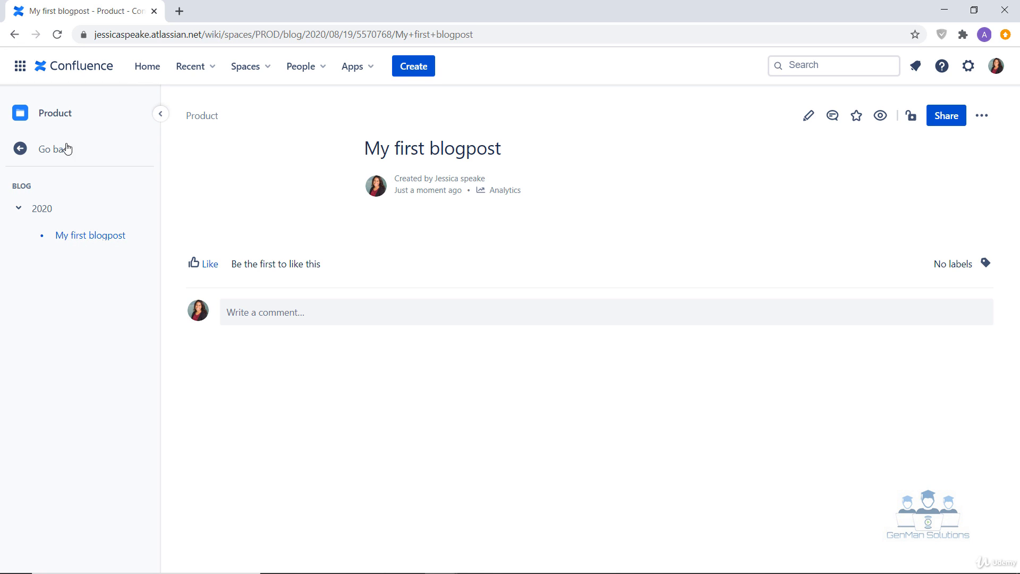
Step: View the Product space's blog list and return to the main space navigation
left_click(30, 152)
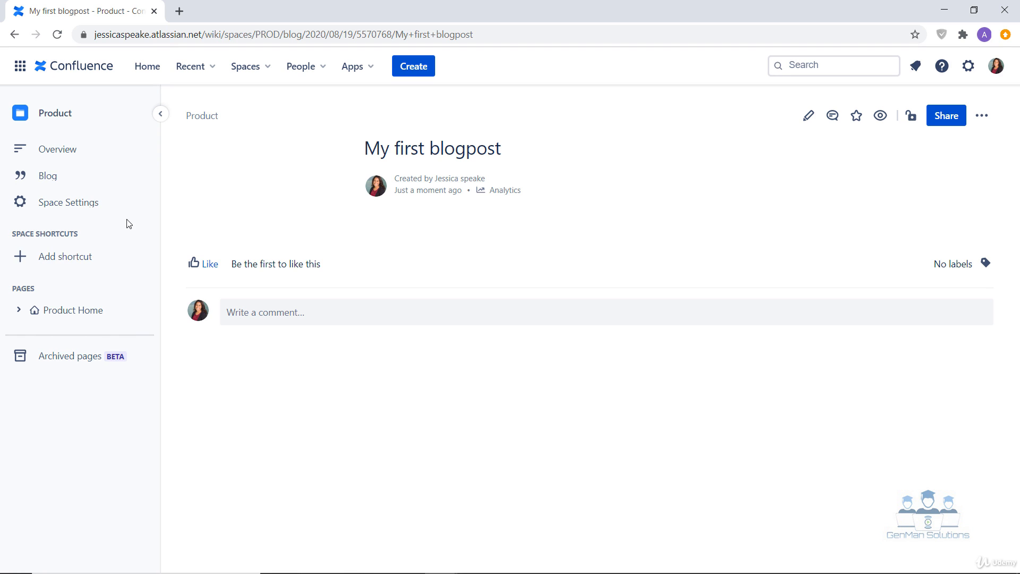
left_click(117, 177)
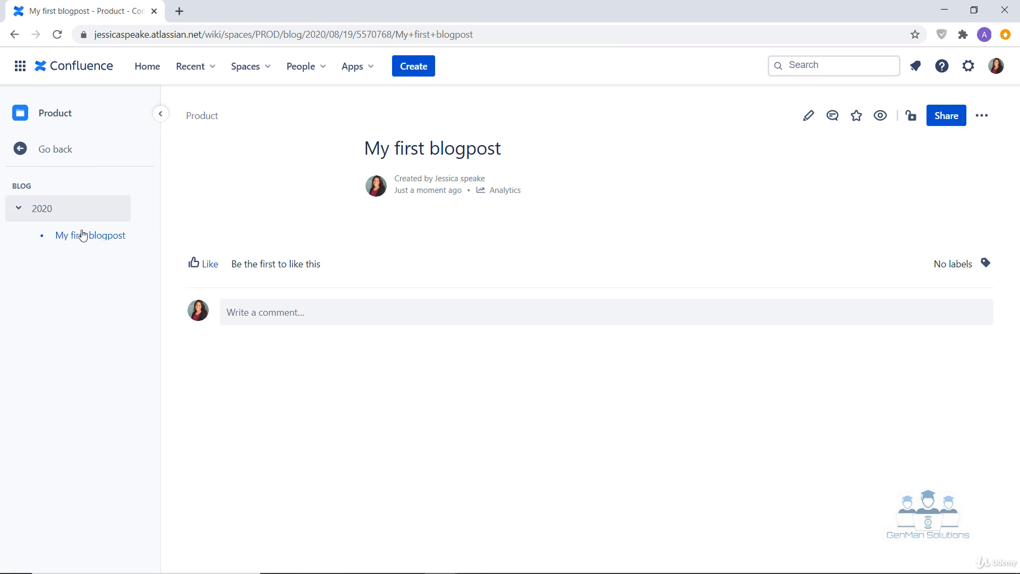
left_click(95, 154)
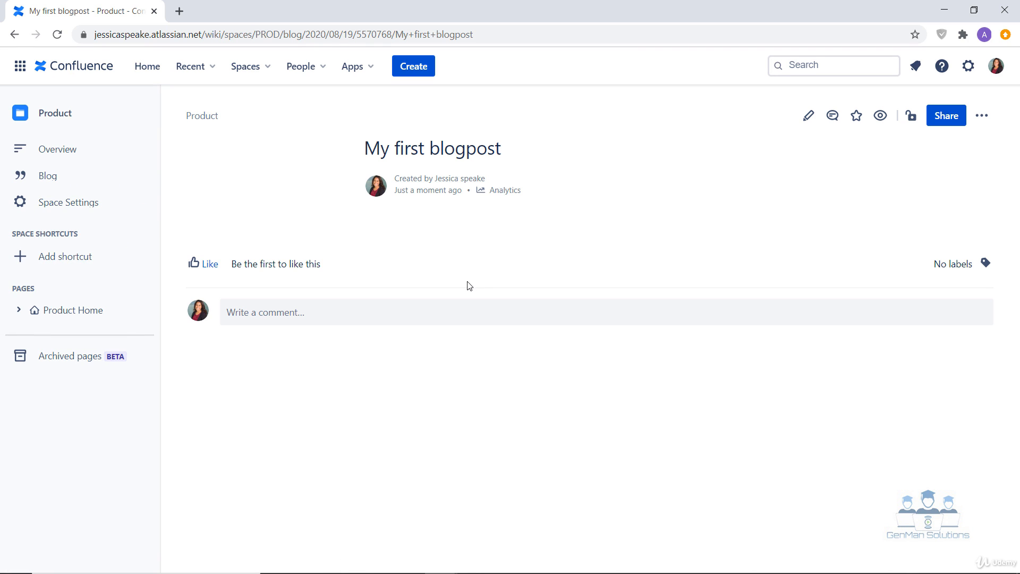